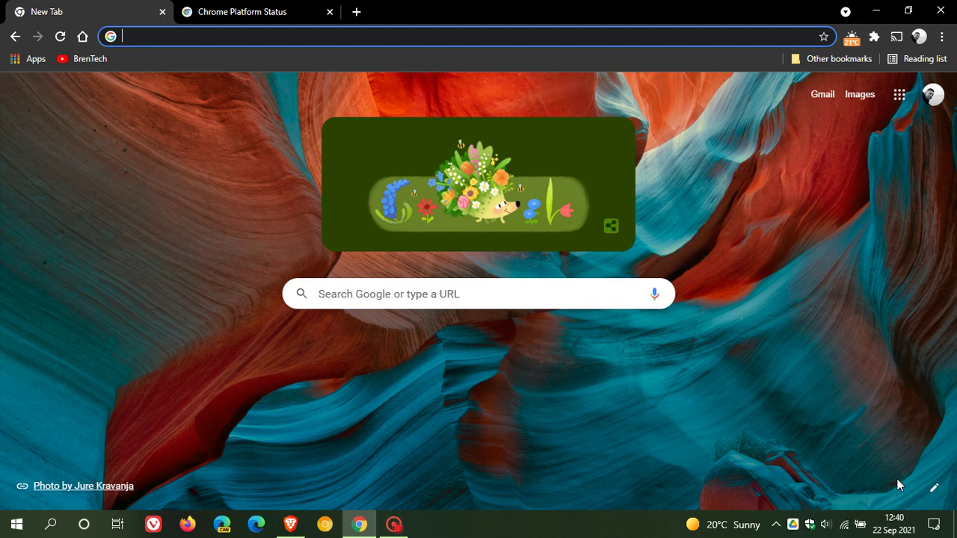
- Open Chrome's Privacy and security > Security settings and scroll to the Always use secure connections option
mouse_move(895, 530)
click(942, 37)
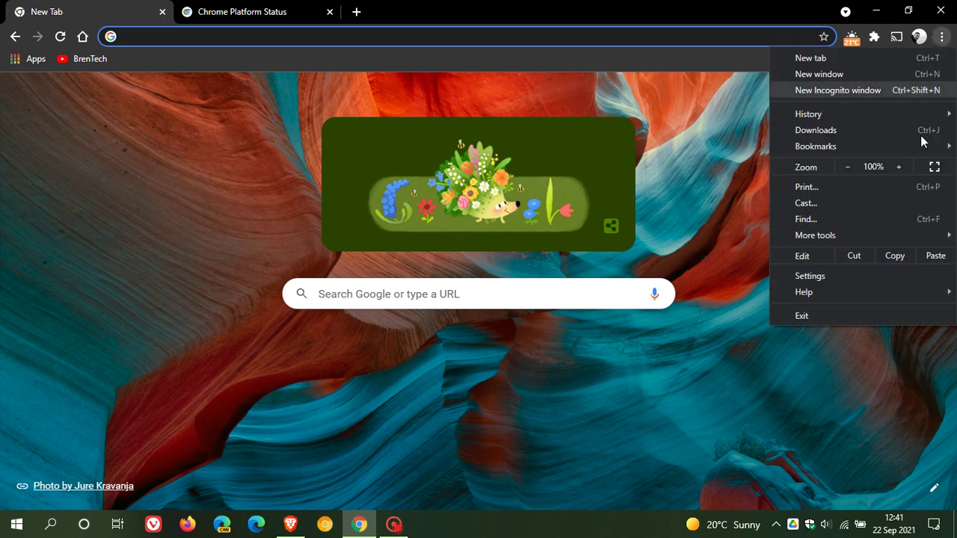
click(888, 276)
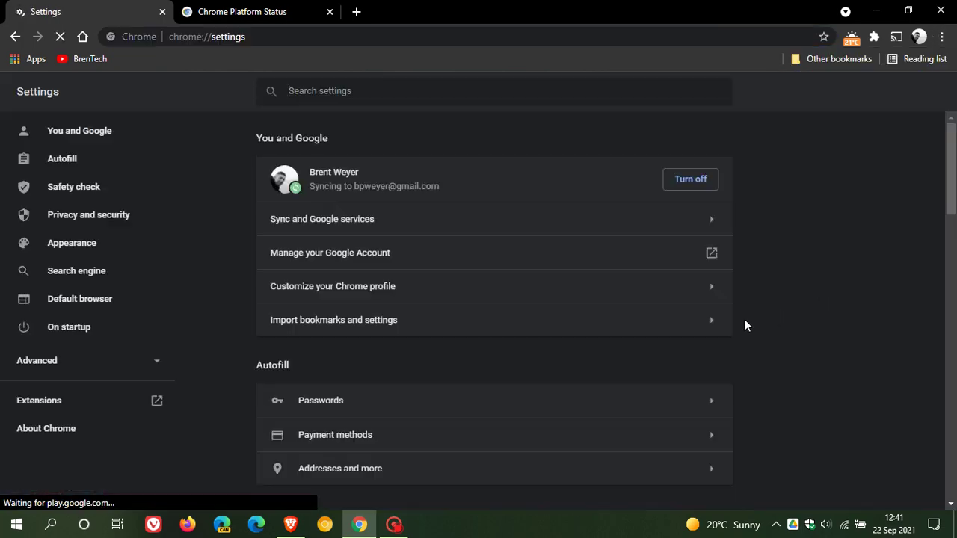
click(94, 216)
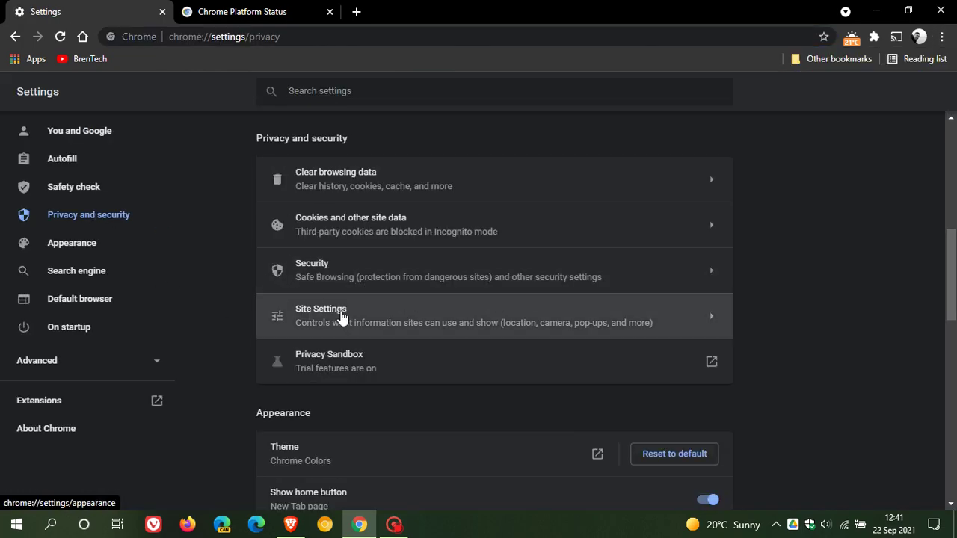
click(489, 279)
scroll(815, 289, down, 8)
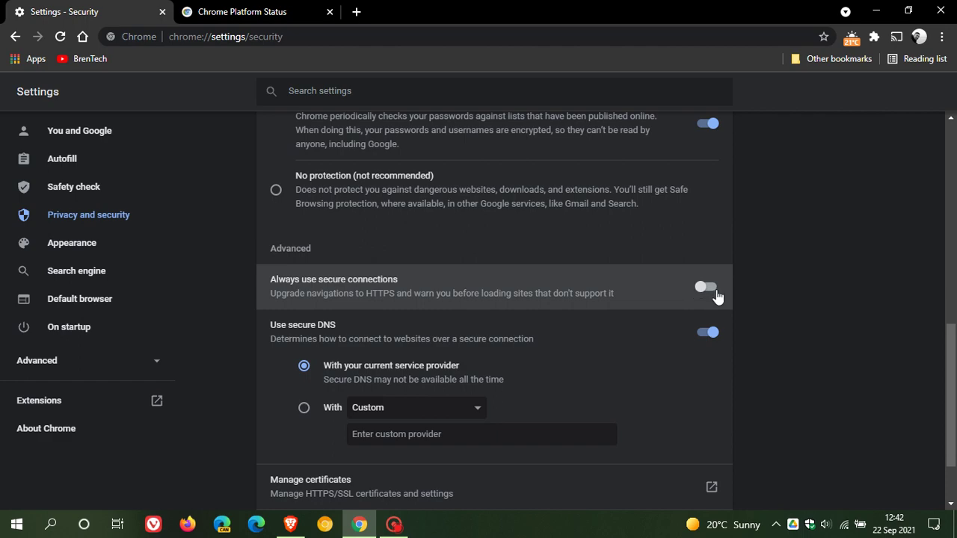
- Leave the Security settings page and go back to the New Tab page with the Home button
click(82, 37)
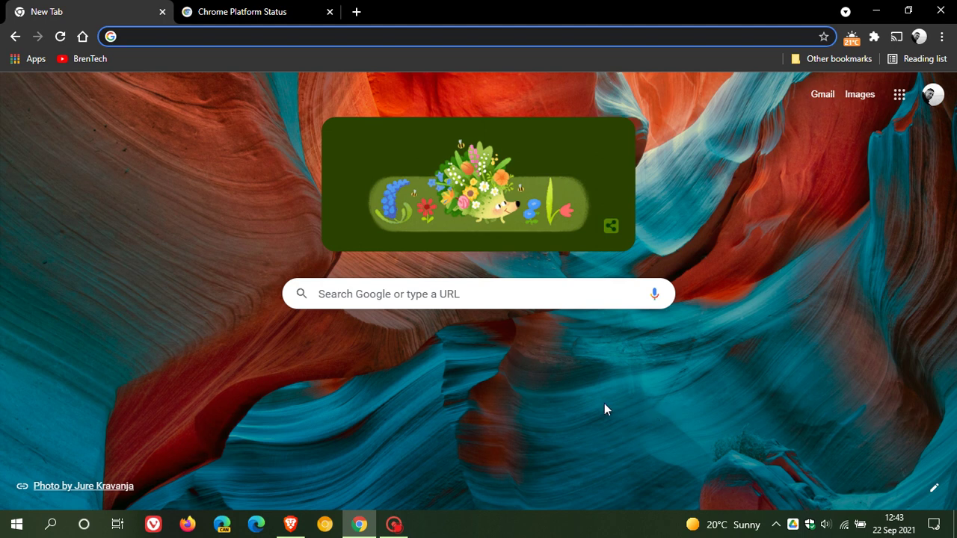
- Load chrome://flags from the address bar using the 'cf' suggestion
click(564, 408)
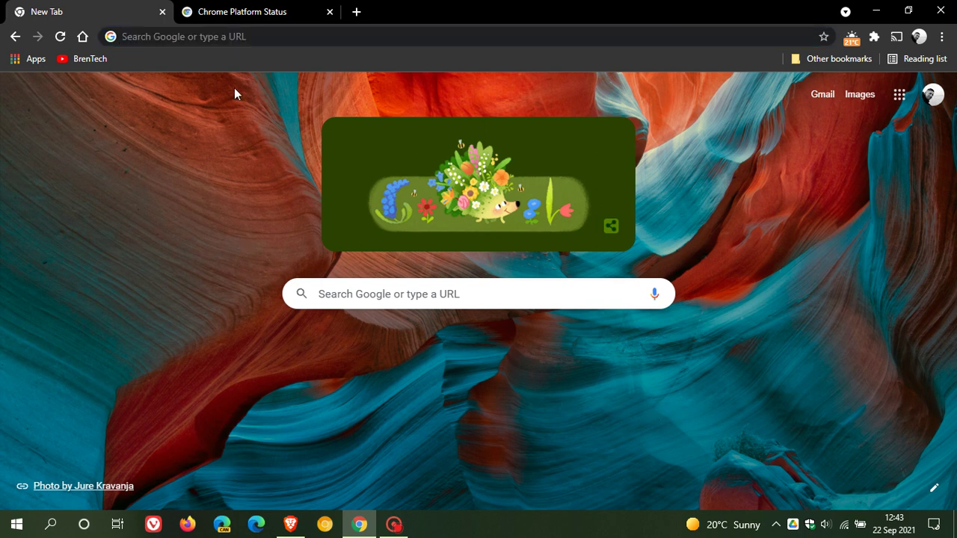
click(208, 37)
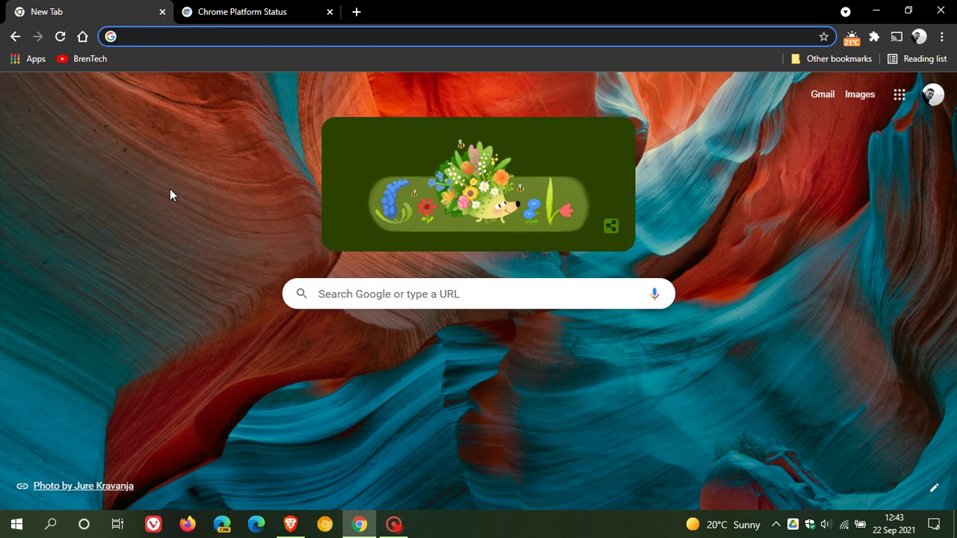
text(cf)
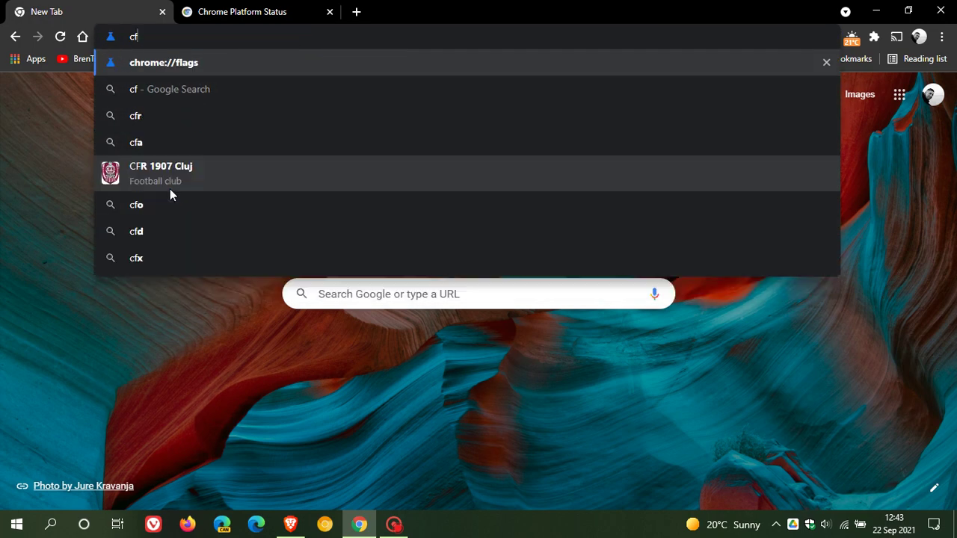
key(Return)
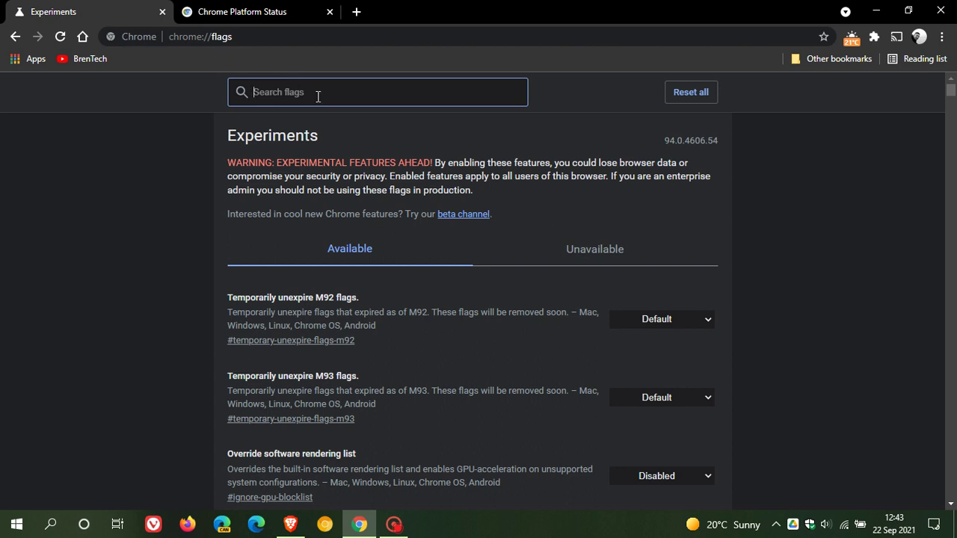
- Search flags for 'sharing hub', enable Sharing Hub in App Menu, Omnibox and Desktop Screenshots, then relaunch
text(sha)
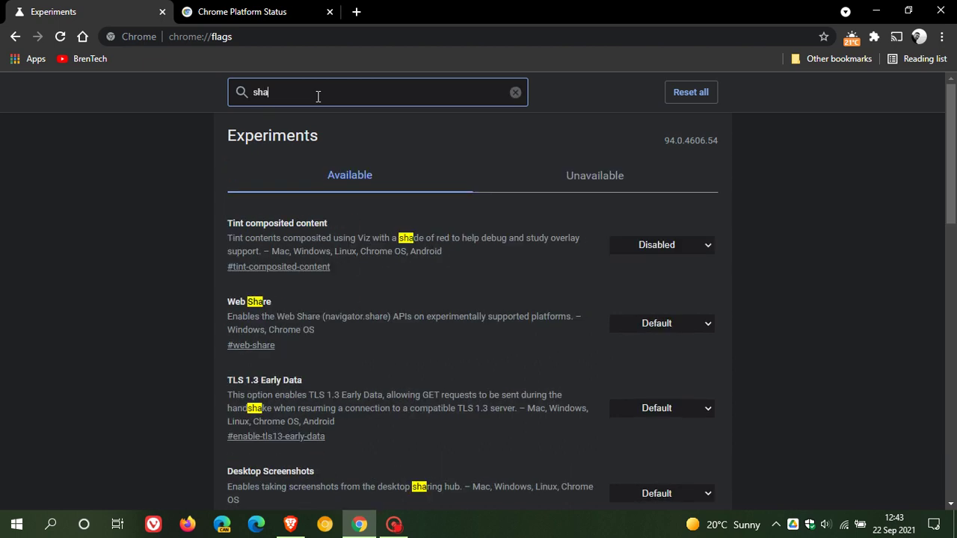
text(rin)
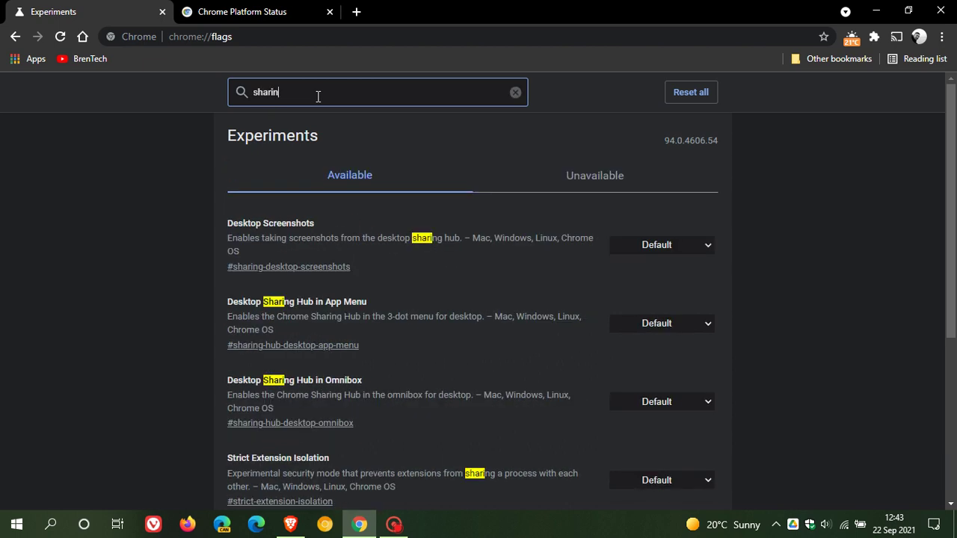
text(g hub)
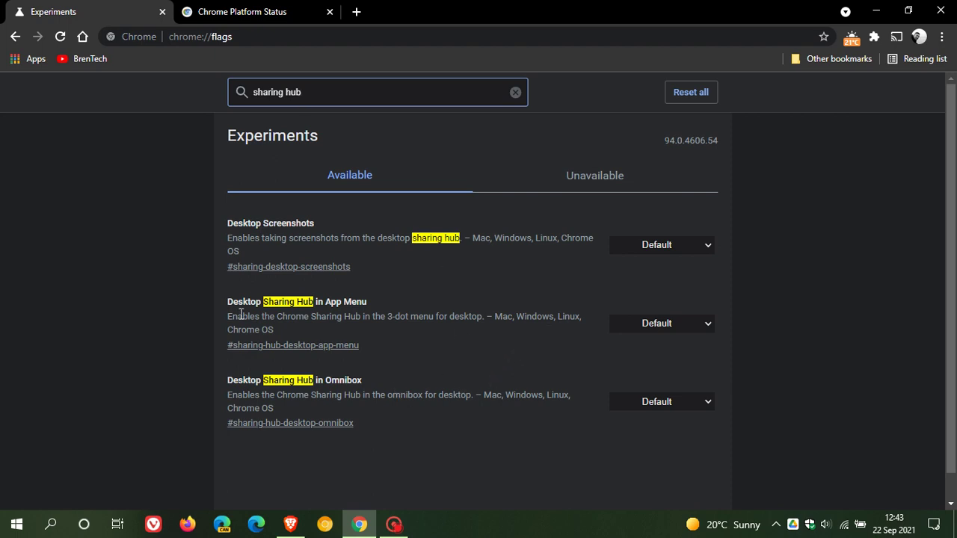
click(624, 326)
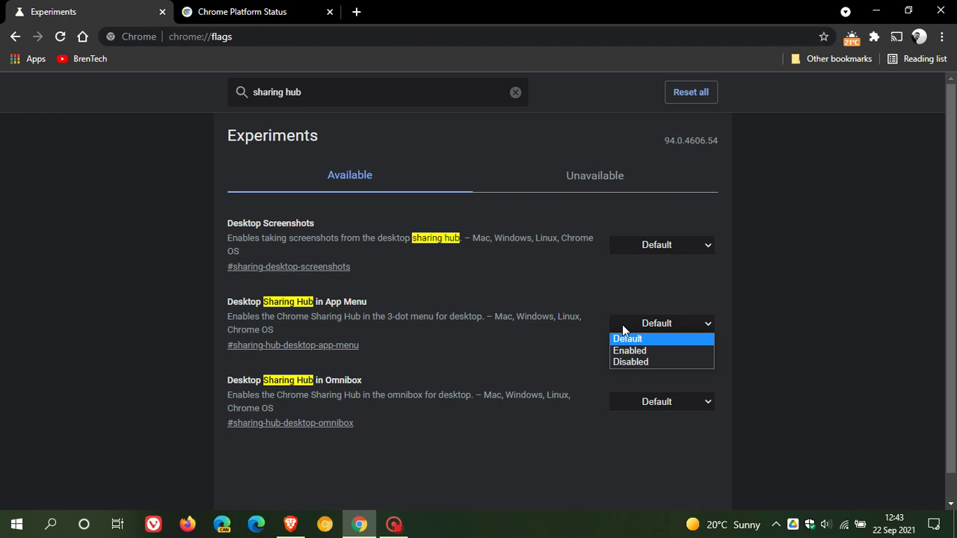
click(645, 350)
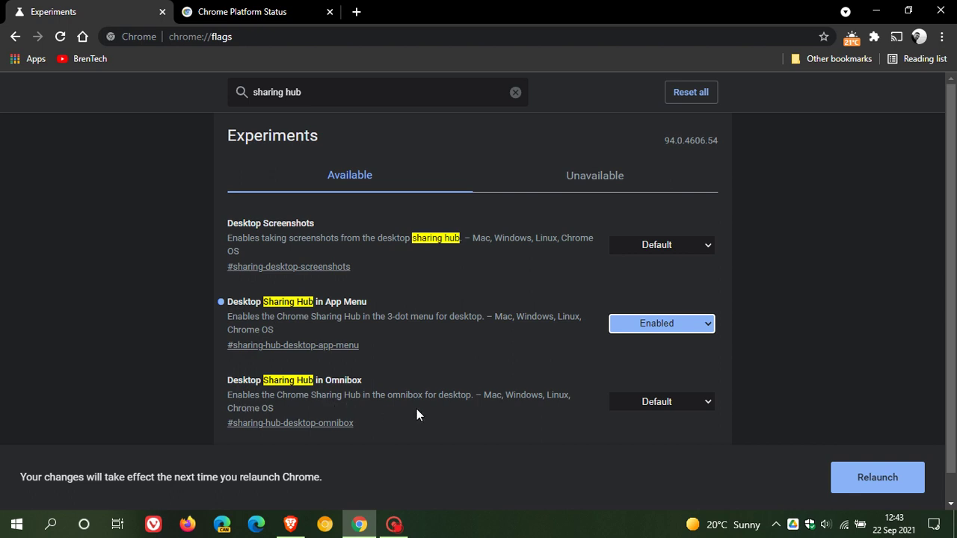
click(630, 398)
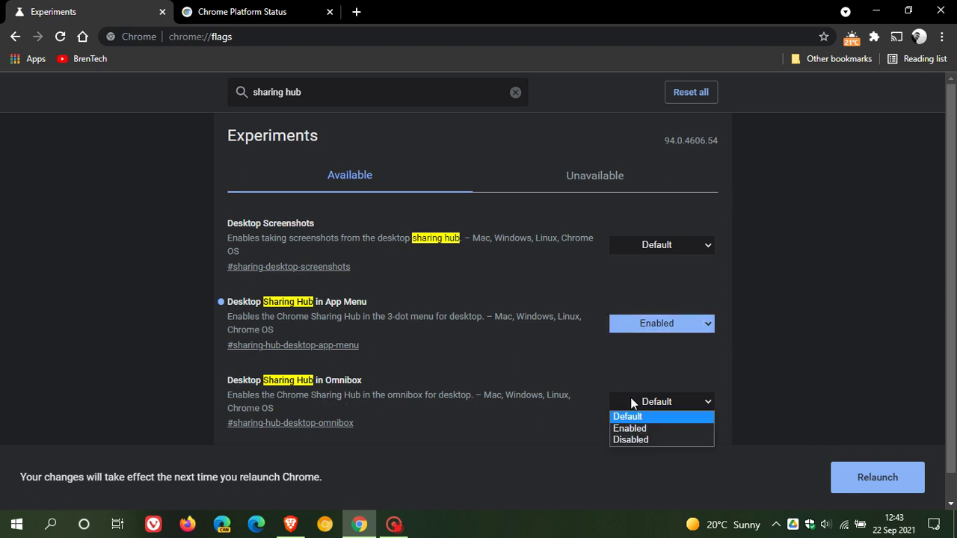
click(634, 427)
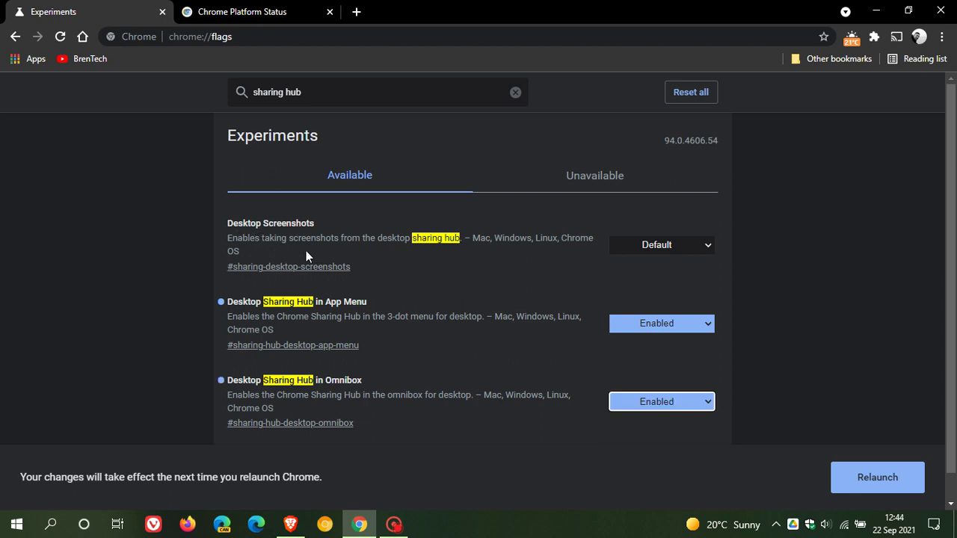
click(655, 254)
click(652, 274)
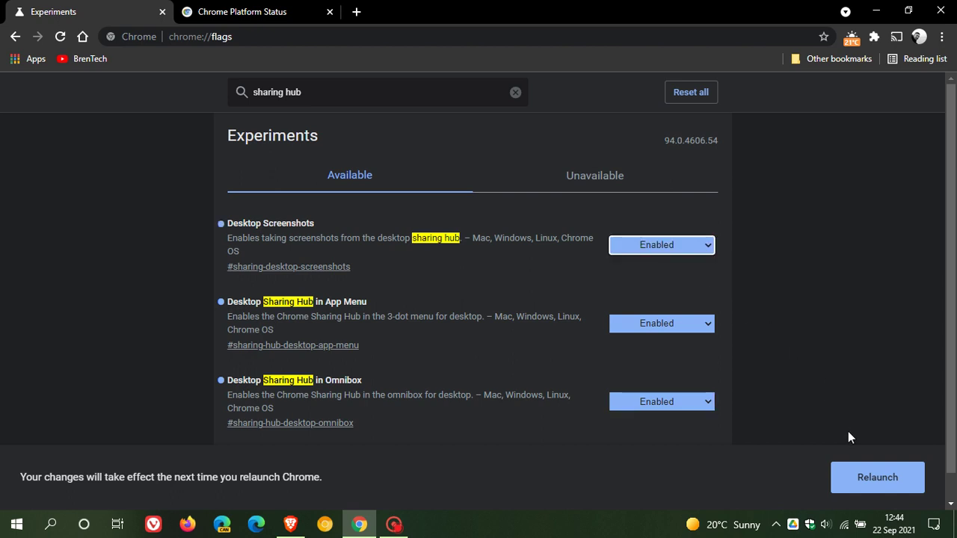
click(862, 477)
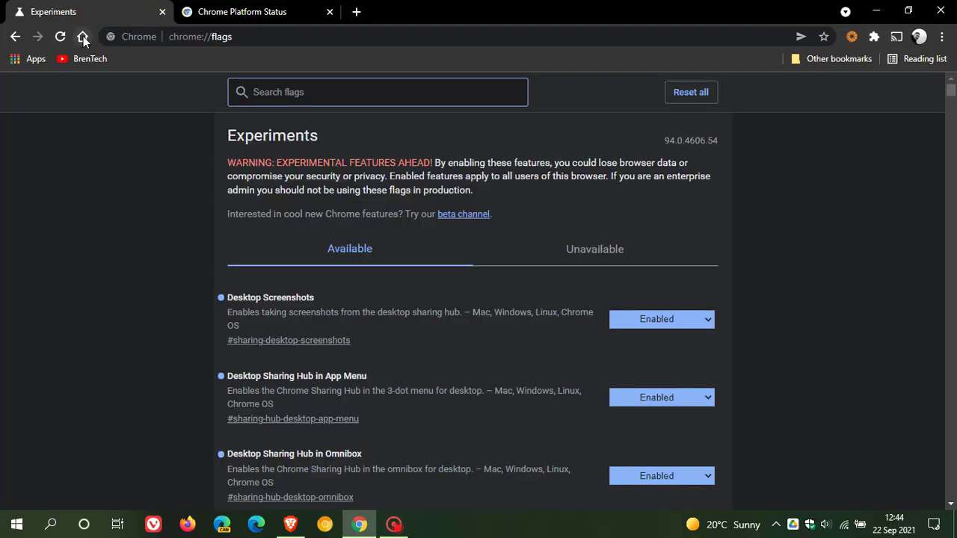
- On the New Tab page, view the address-bar share panel with Copy link and Screenshot
click(83, 36)
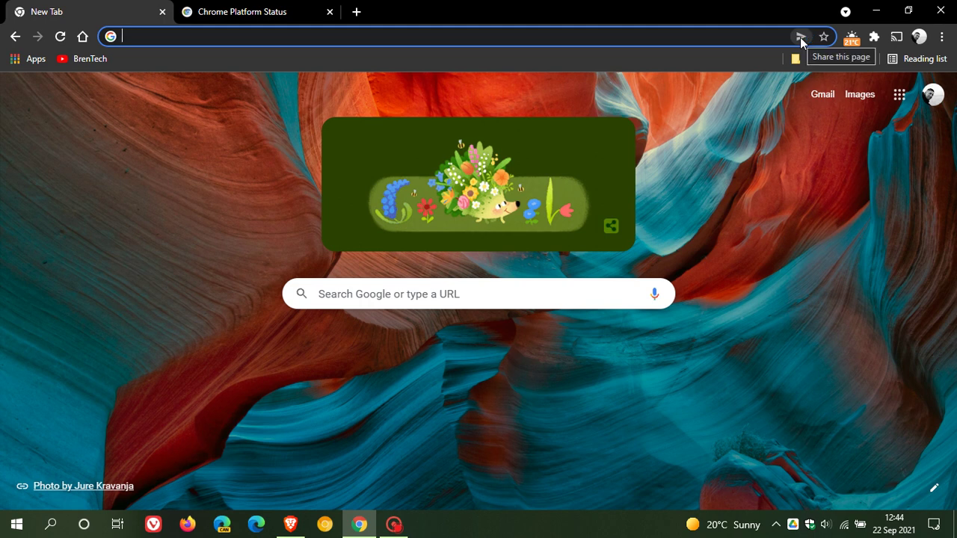
click(800, 37)
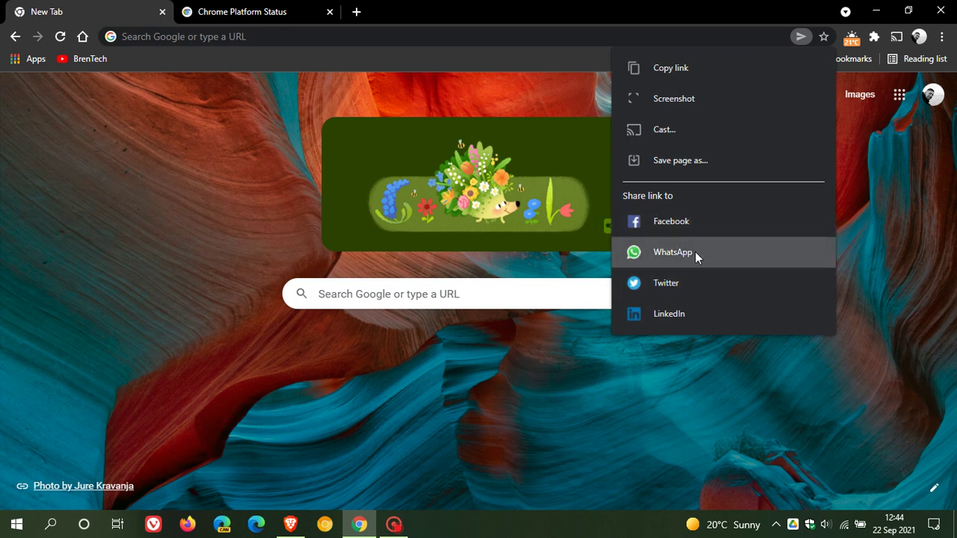
click(867, 238)
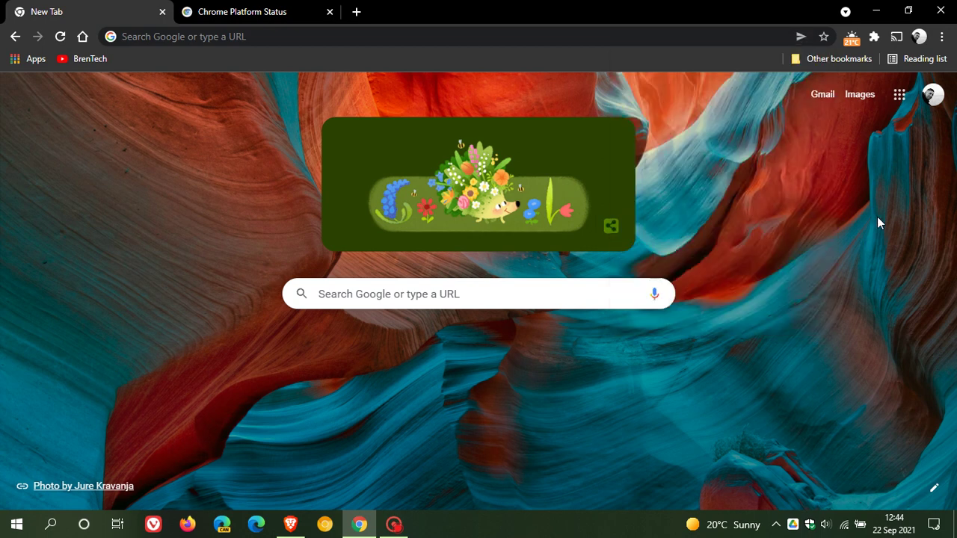
- Look at the Share submenu in Chrome's main menu, then close it
click(943, 37)
mouse_move(811, 196)
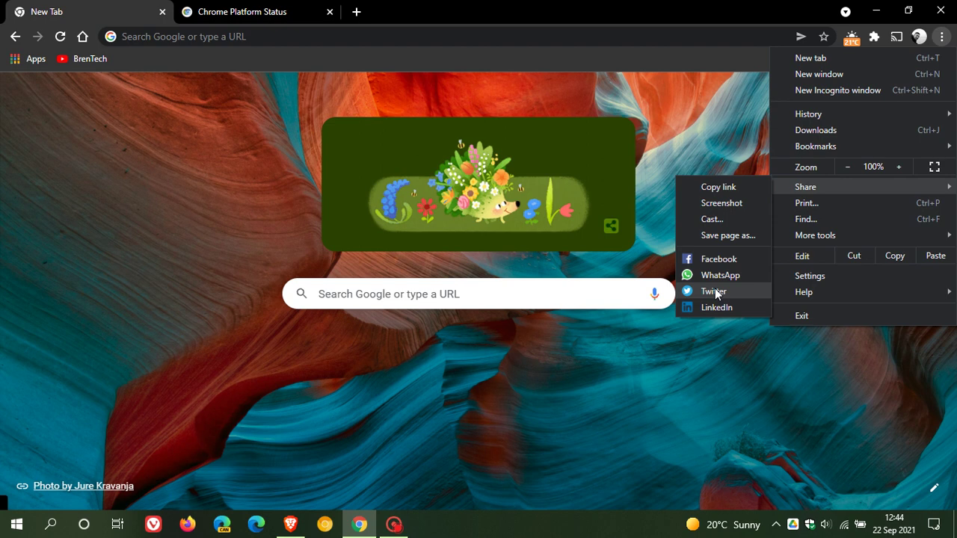
click(608, 403)
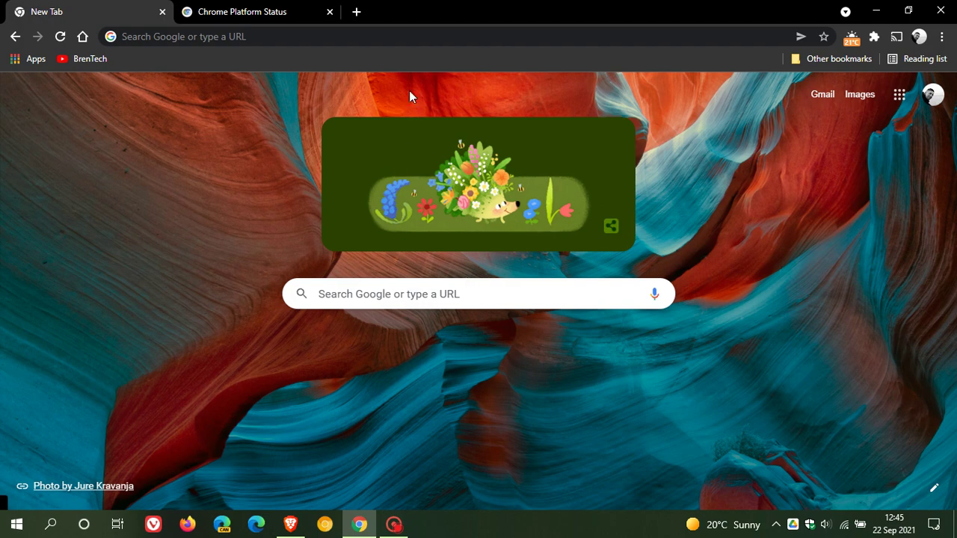
- Open an extra empty tab beside the Chrome Platform Status tab
click(356, 11)
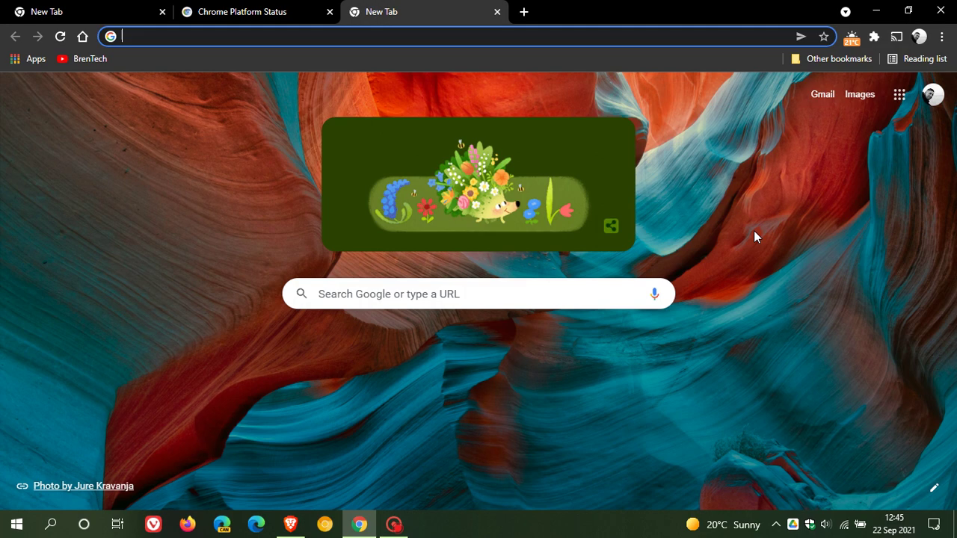
- Close the extra tab and scroll the Chrome Platform Status schedule for Chrome 94, 95 and 96
click(497, 12)
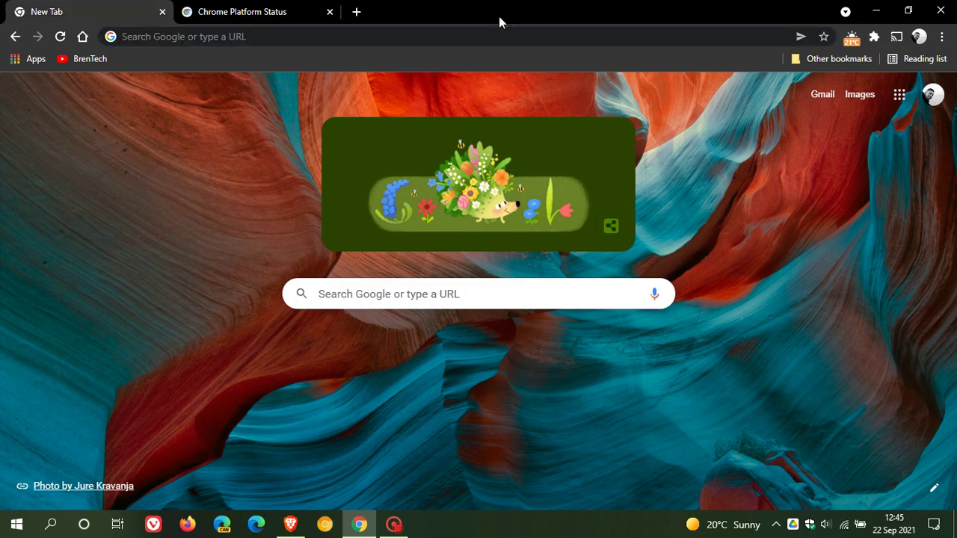
click(253, 15)
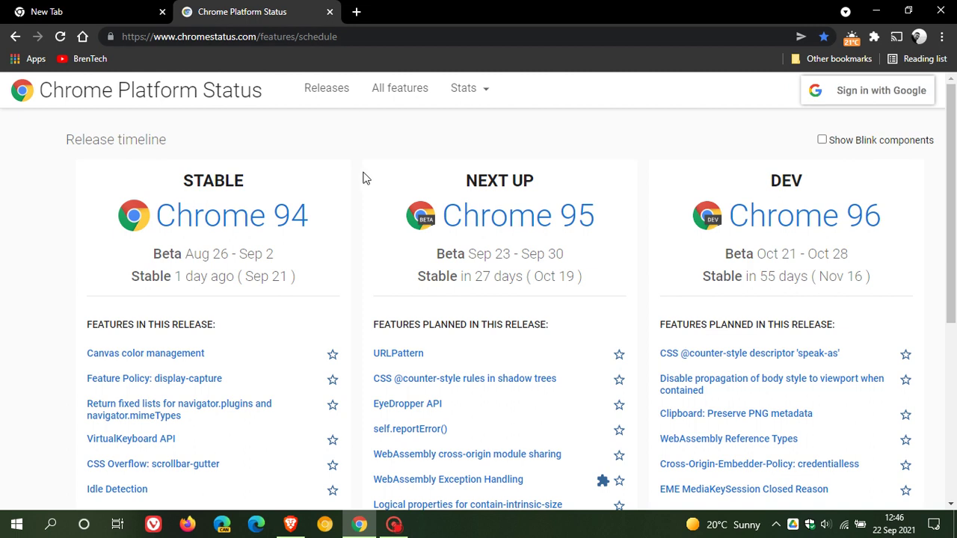
scroll(364, 178, down, 1)
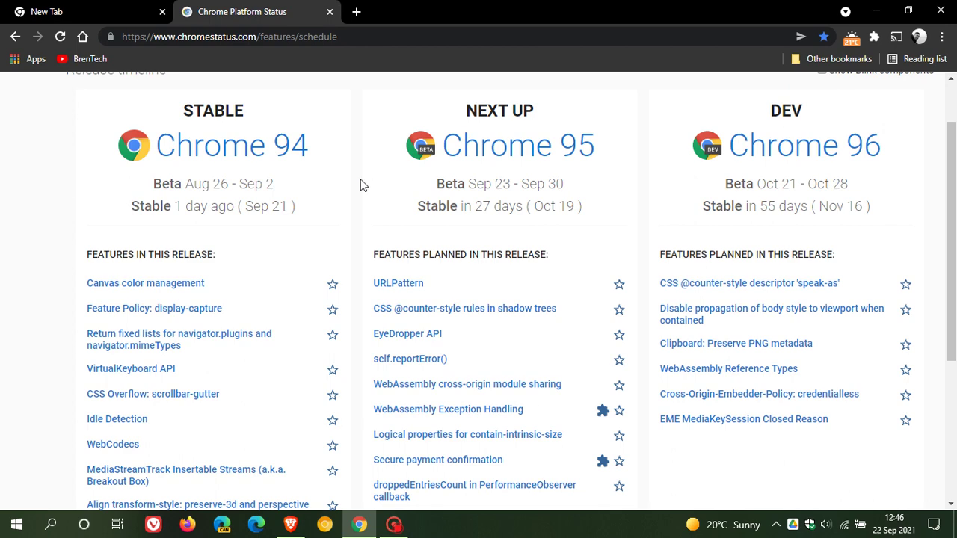
- Switch back to the New Tab tab, leaving the Chrome Platform Status tab open
click(107, 14)
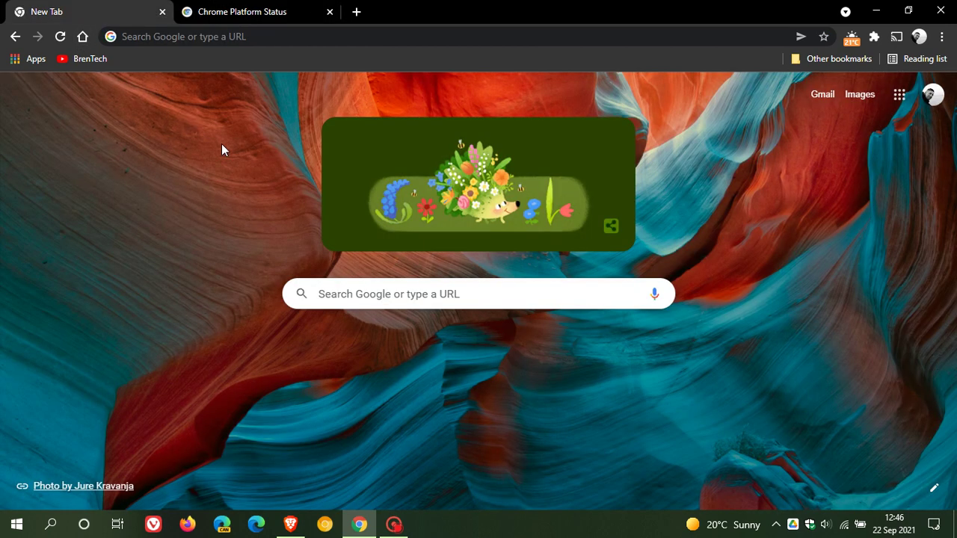